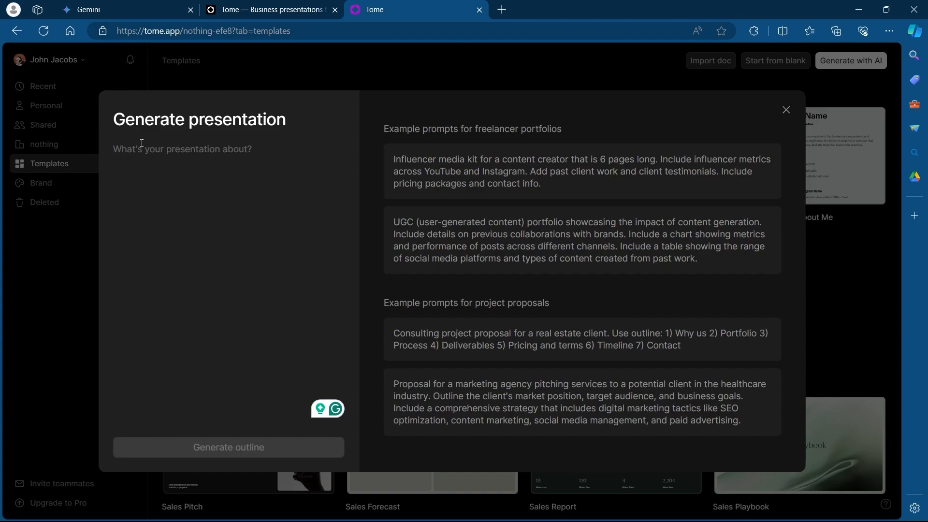
Generate a presentation outline from the prompt "race cars aesthetics" and dismiss the upgrade offer
text(race cars aesthetics)
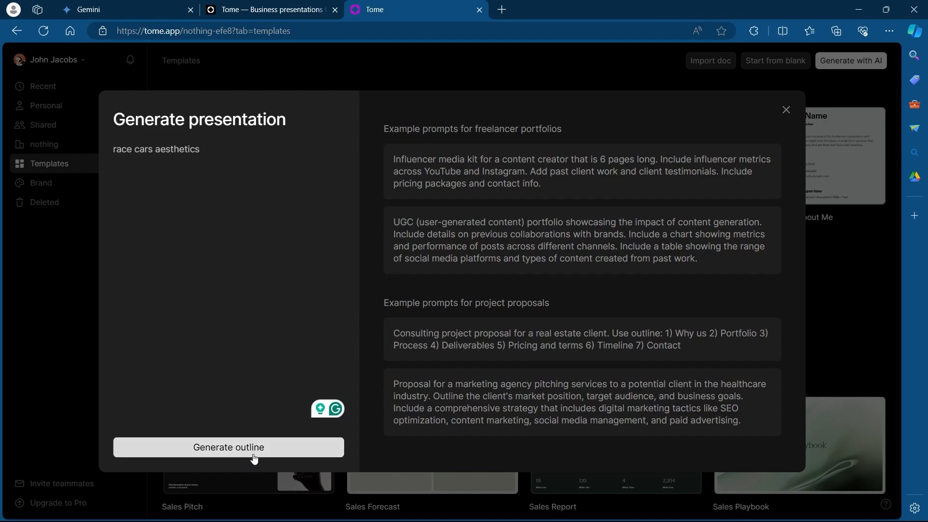
click(232, 452)
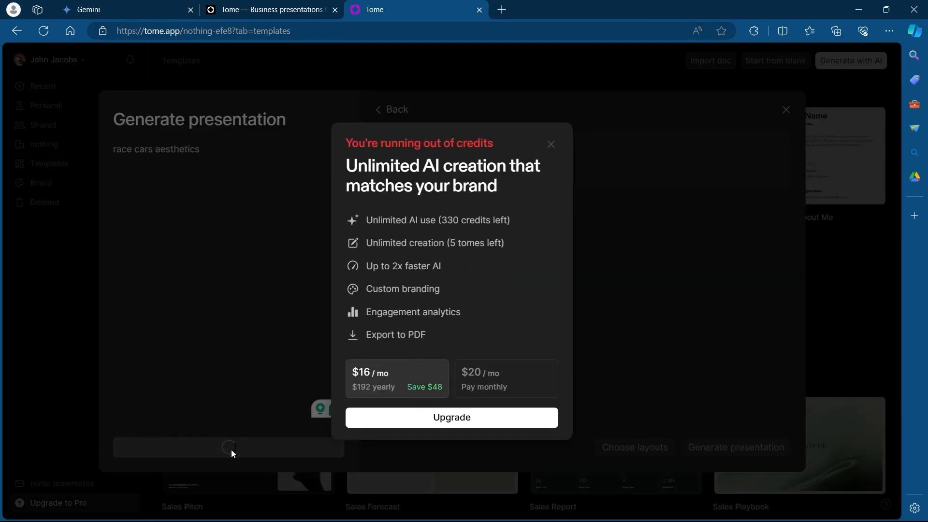
click(551, 143)
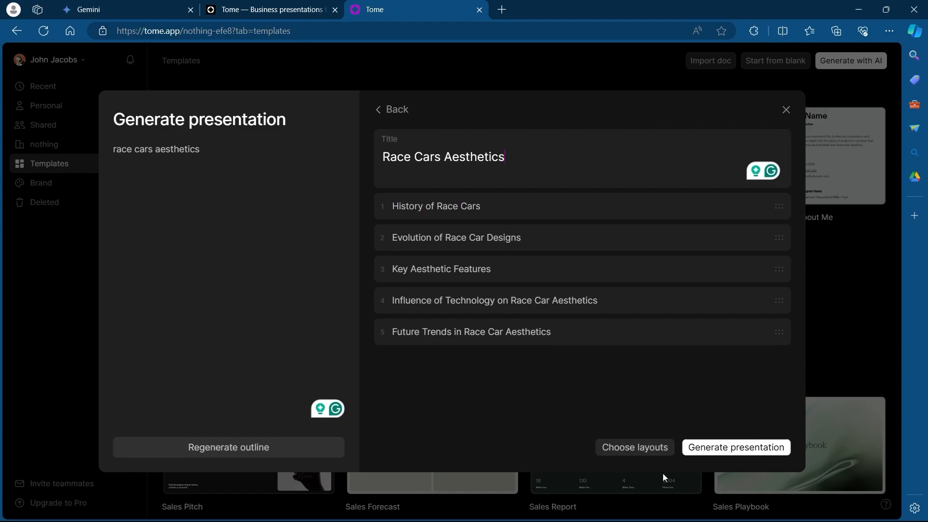
Choose page layouts, using the fourth layout with the car image for the title page and keeping the first layout for History of Race Cars
click(649, 449)
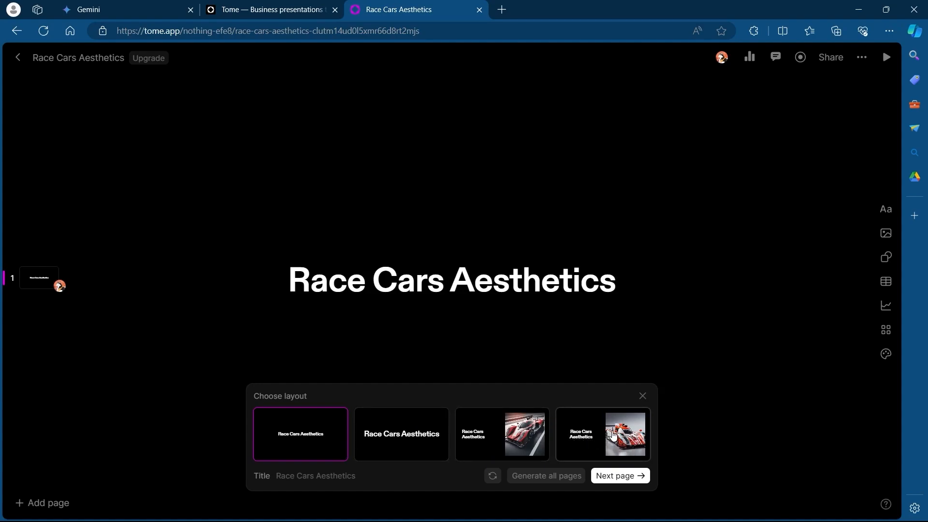
click(614, 435)
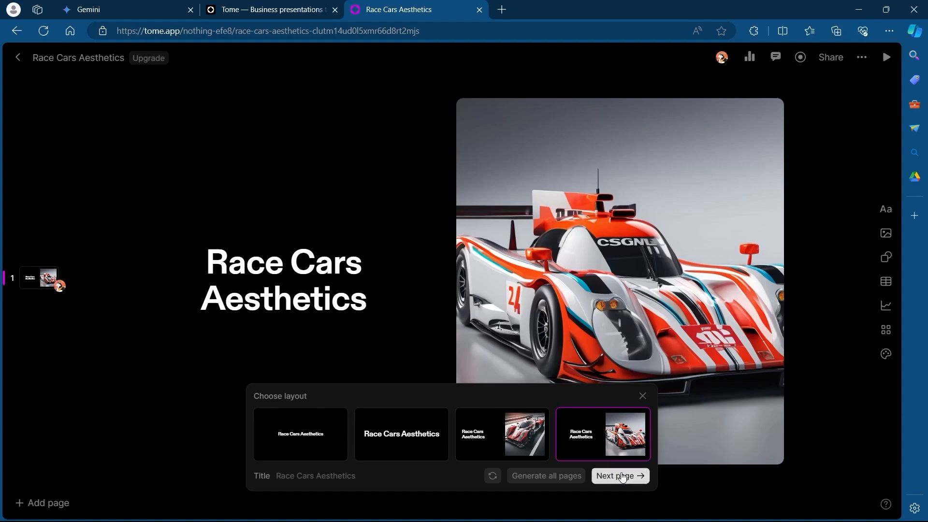
click(623, 476)
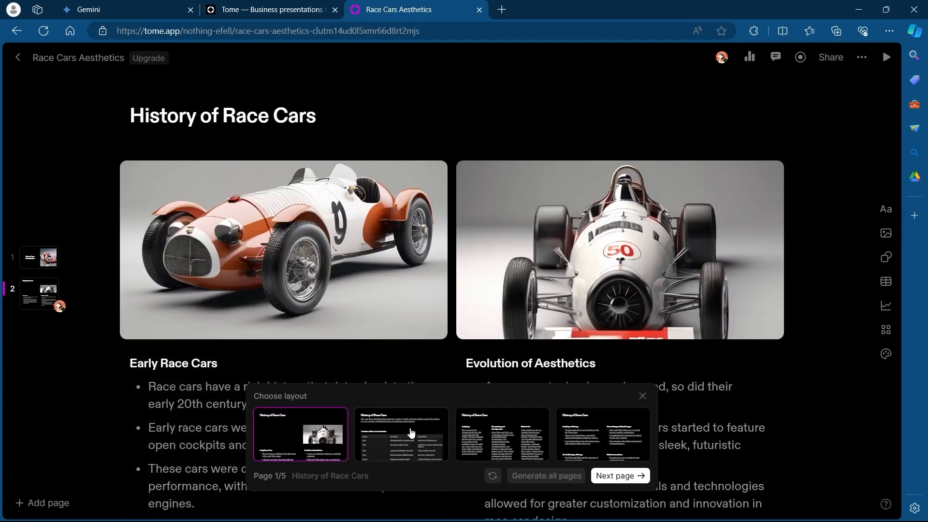
click(621, 476)
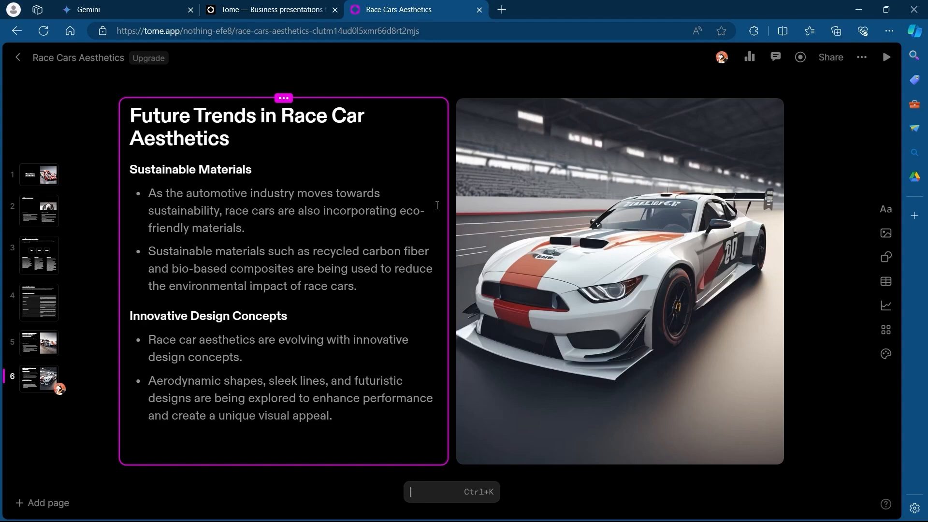
Examine the text style options for the "Race Cars Aesthetics" title on page 1
click(42, 180)
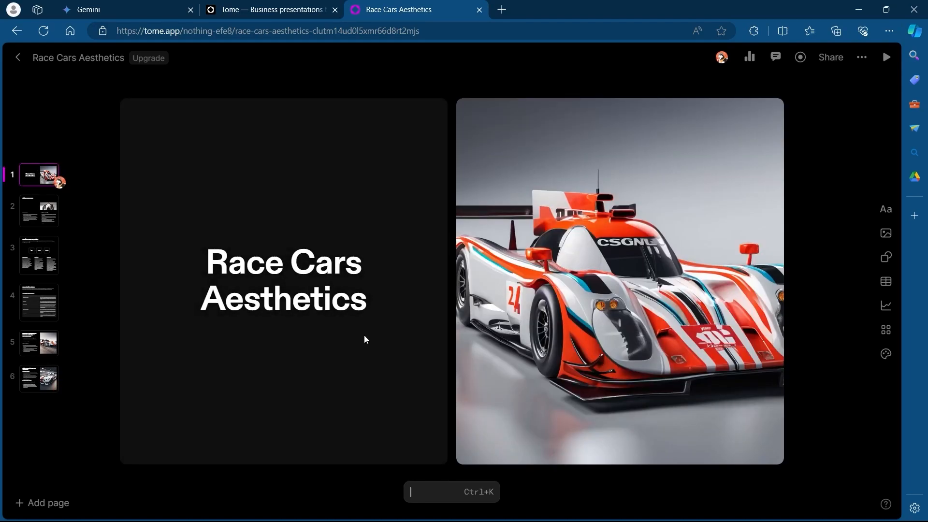
click(249, 271)
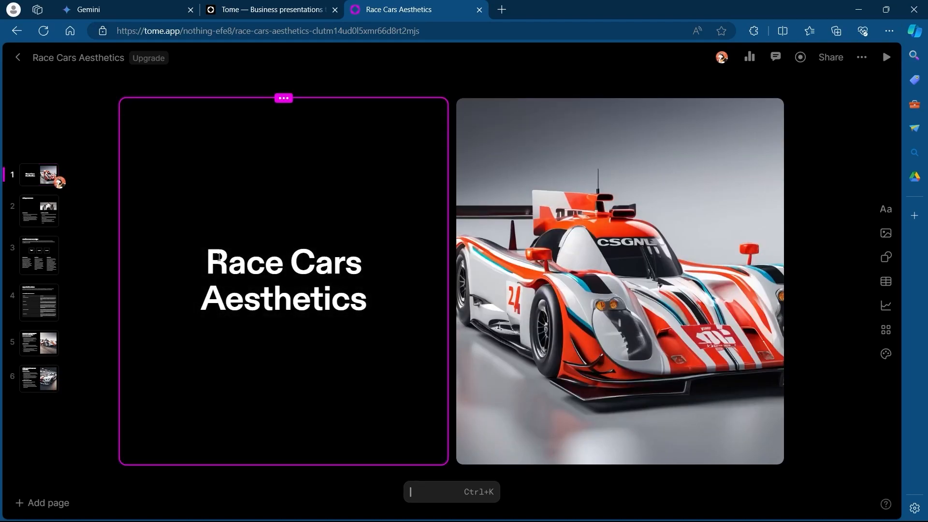
drag(209, 258, 374, 306)
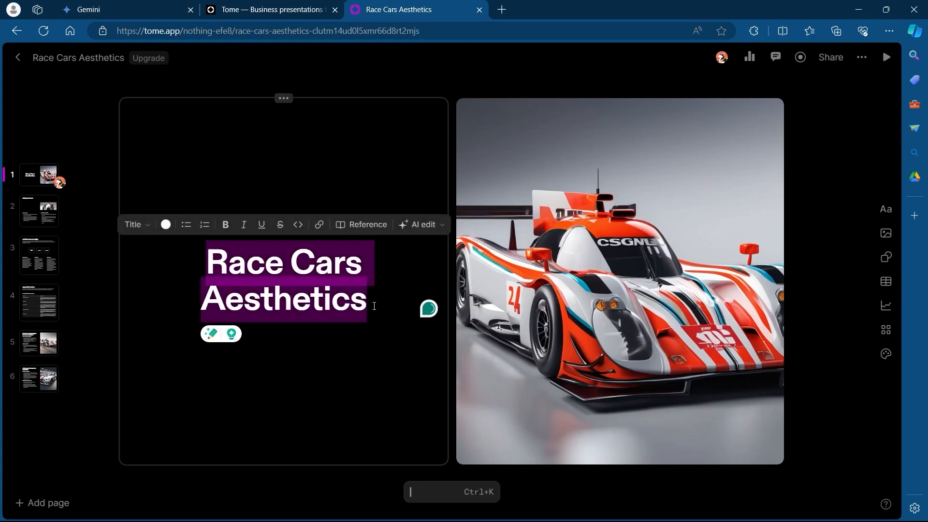
click(359, 306)
drag(197, 261, 394, 311)
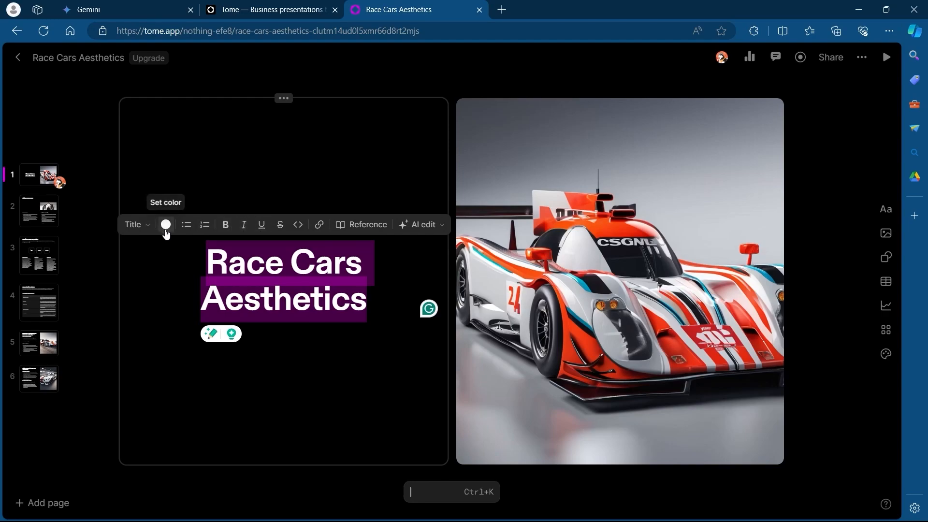
click(140, 224)
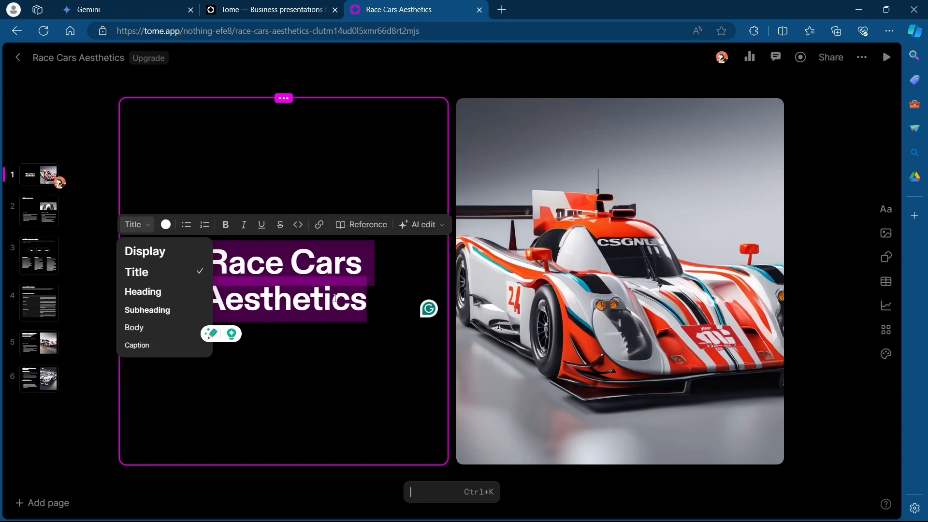
click(352, 305)
Try the Fit and Fill sizes on page 1's car image, and apply the Custom size at 112%
click(510, 272)
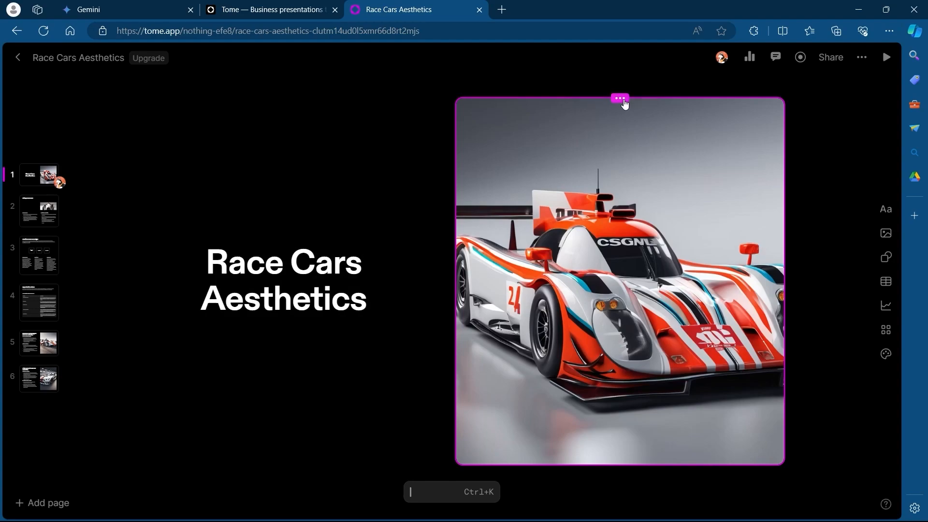
click(623, 101)
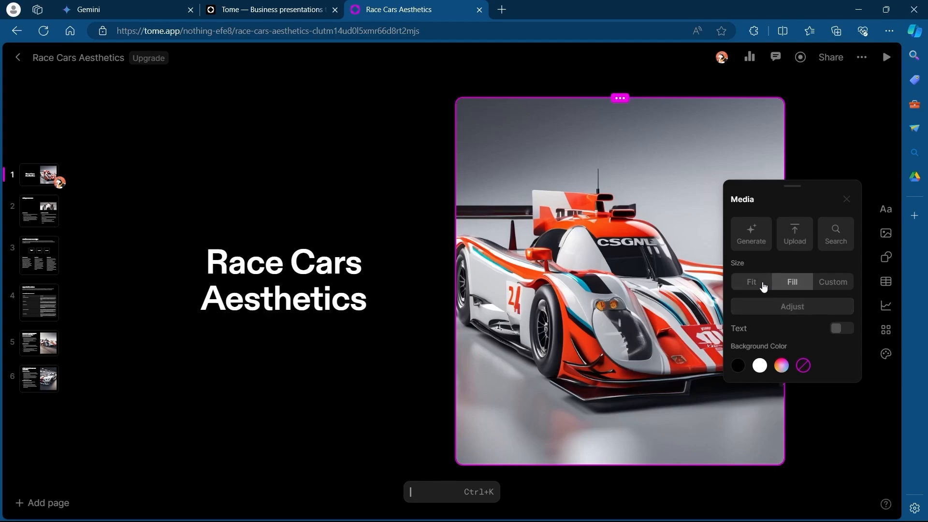
click(754, 283)
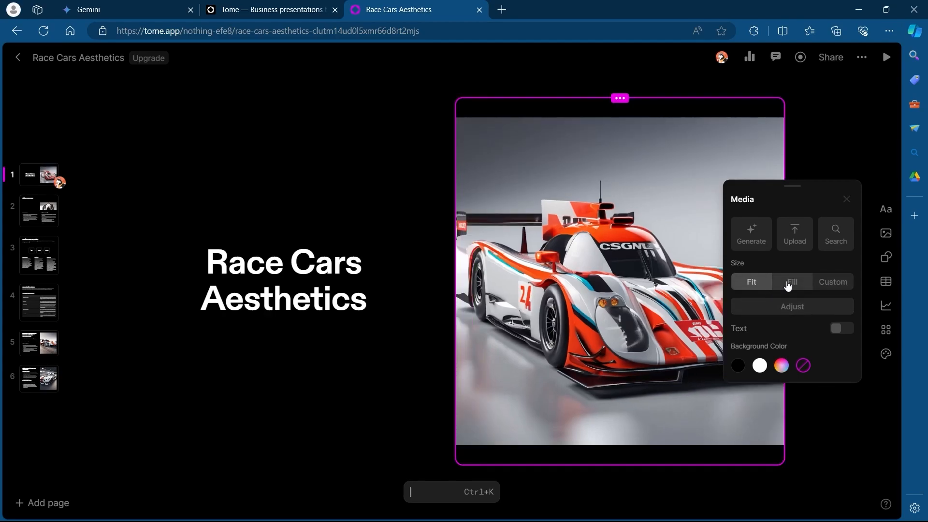
click(788, 286)
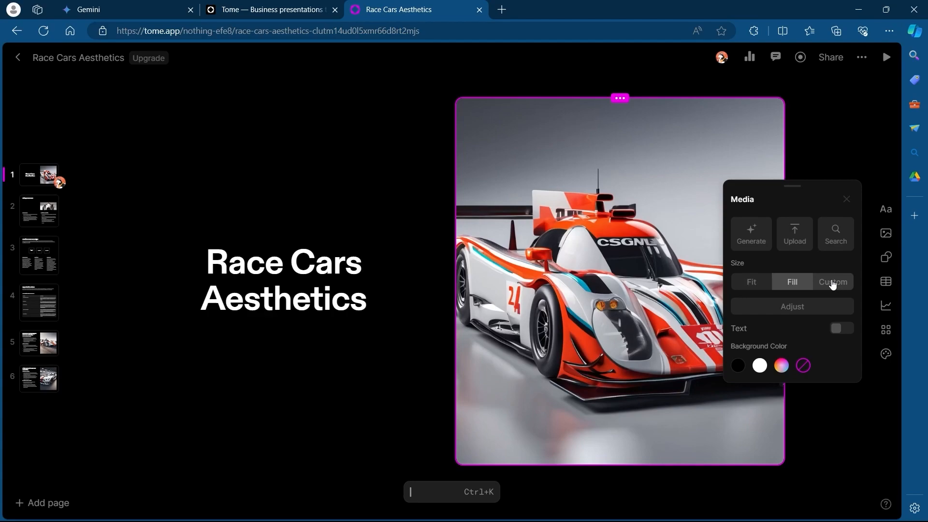
click(830, 283)
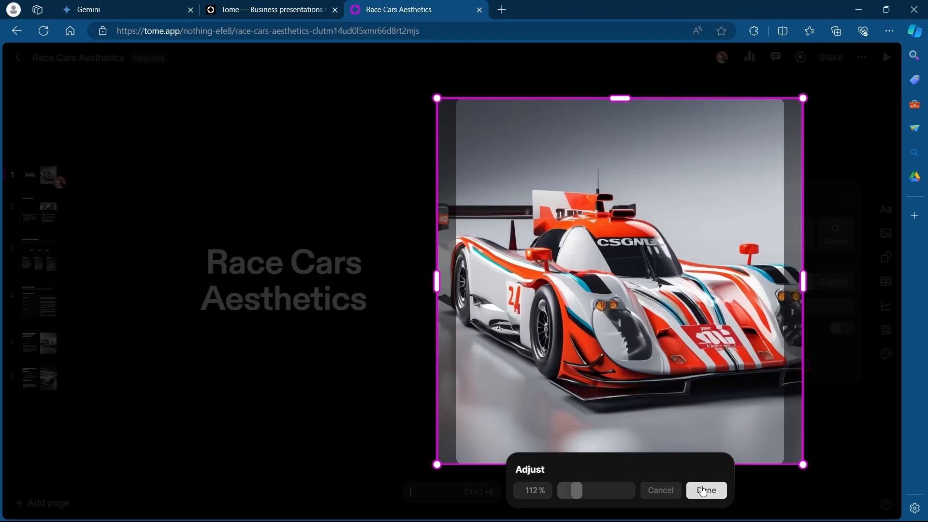
click(705, 491)
Generate images for "Pagani zontaro on a track. 3d rendering style, vibrant colors, white background" and replace page 1's image with the yellow car seen from behind
click(761, 237)
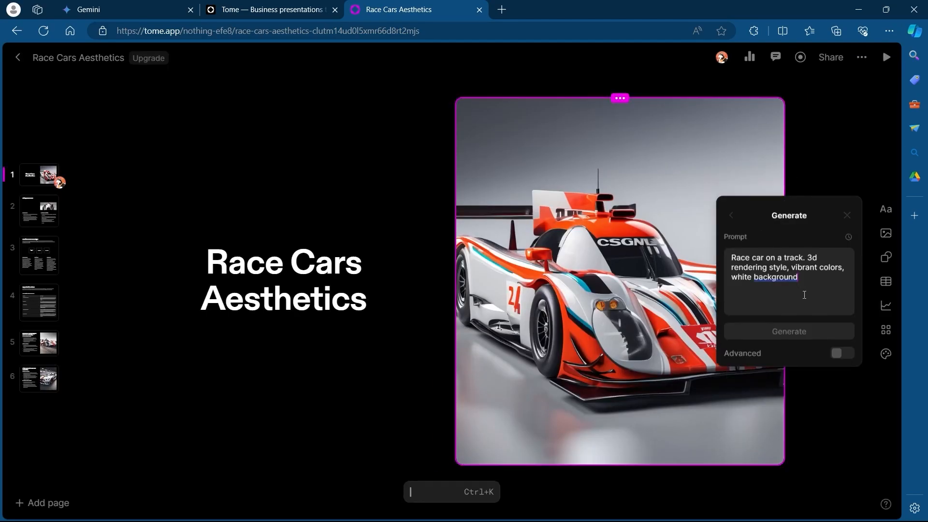
click(788, 333)
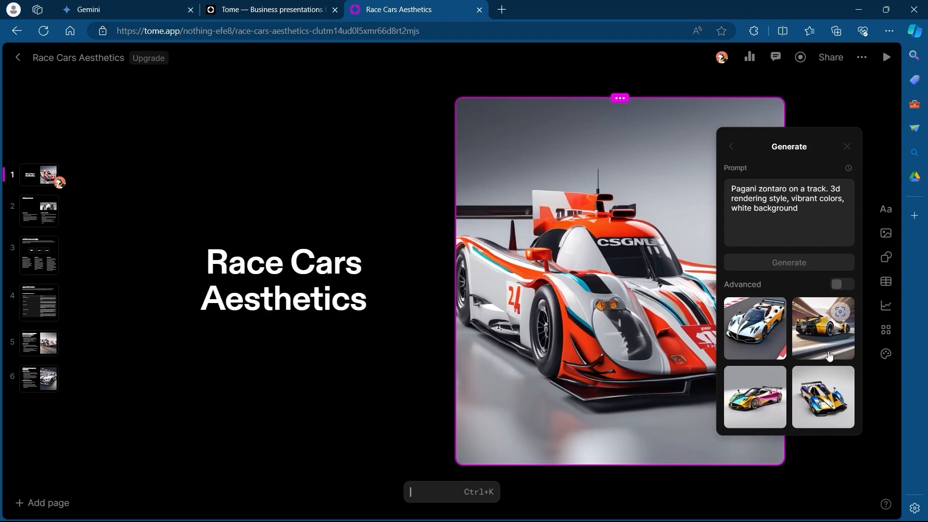
click(830, 336)
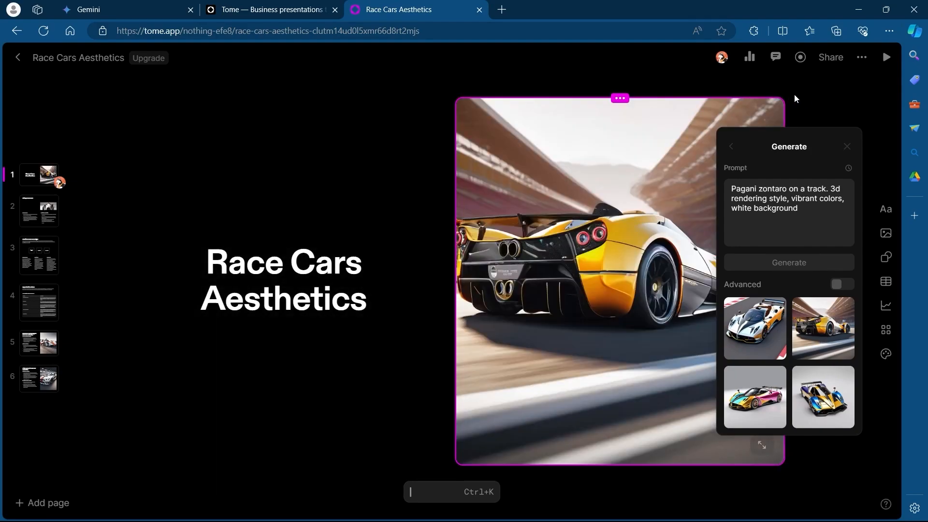
click(832, 100)
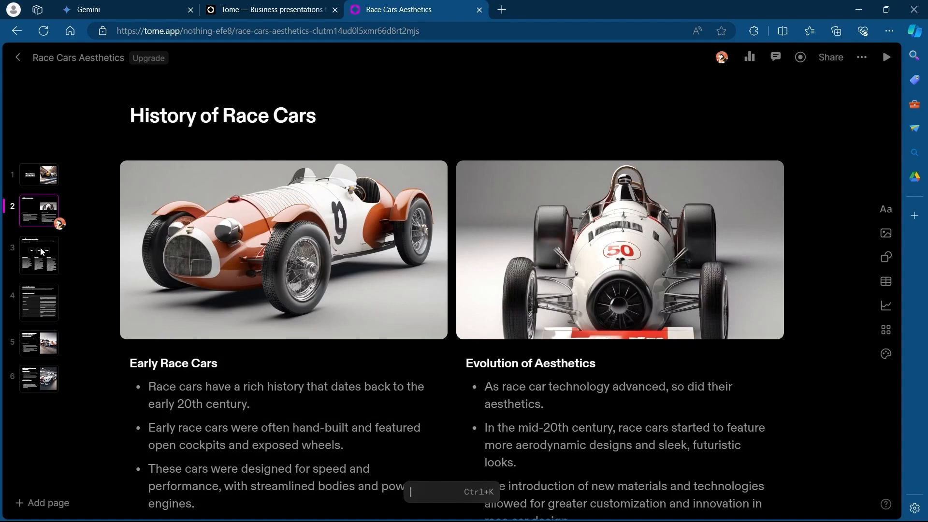
Review the generated content of pages 1 to 6 and return to the title page
click(40, 175)
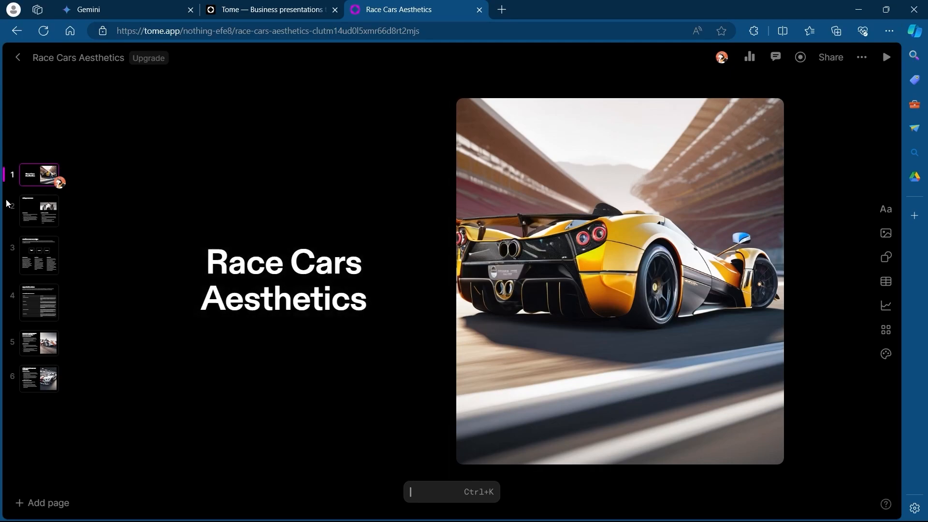
click(40, 214)
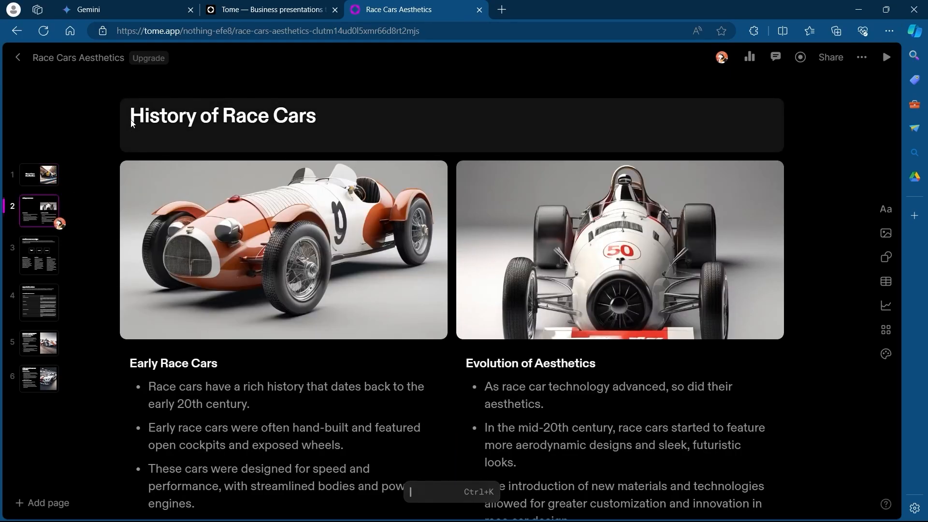
click(47, 255)
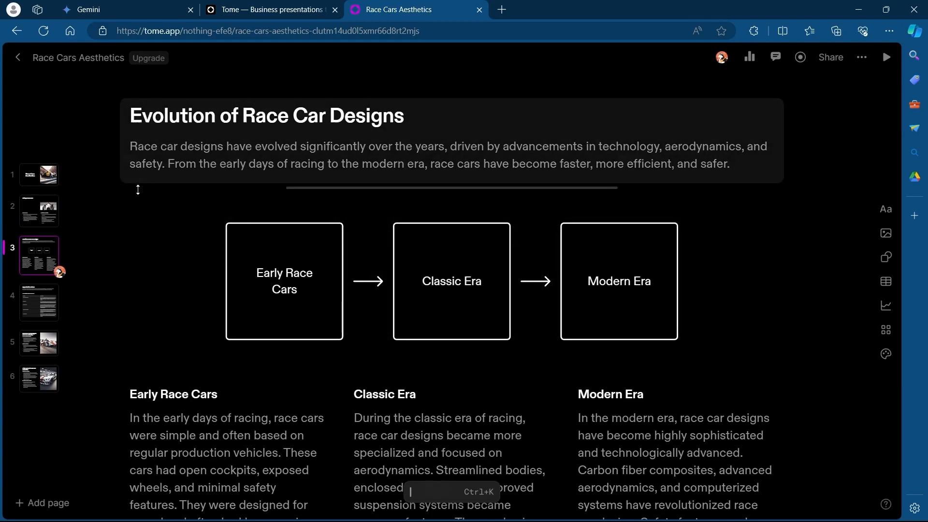
click(35, 310)
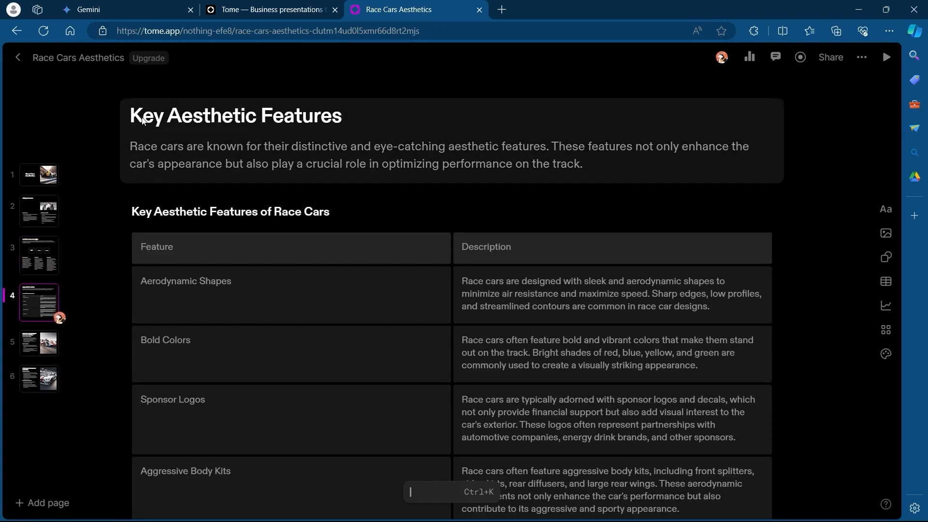
scroll(144, 121, down, 8)
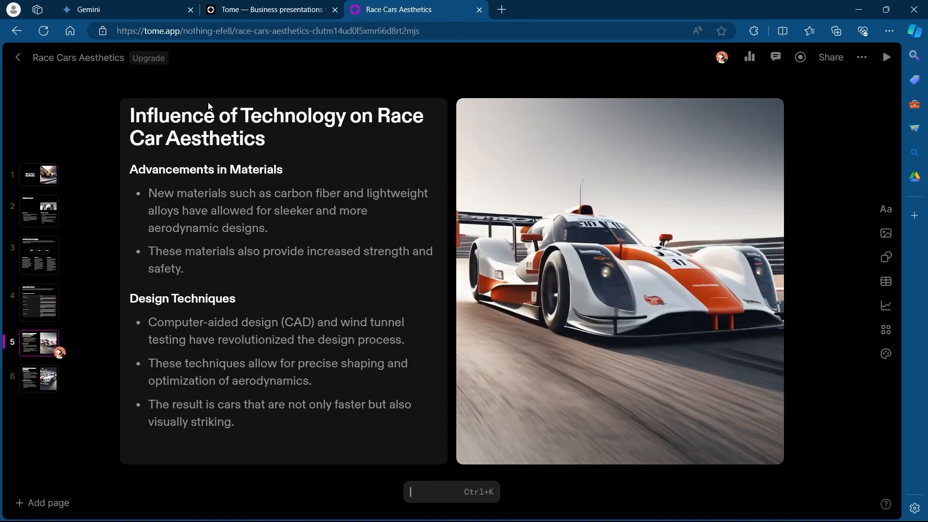
click(42, 379)
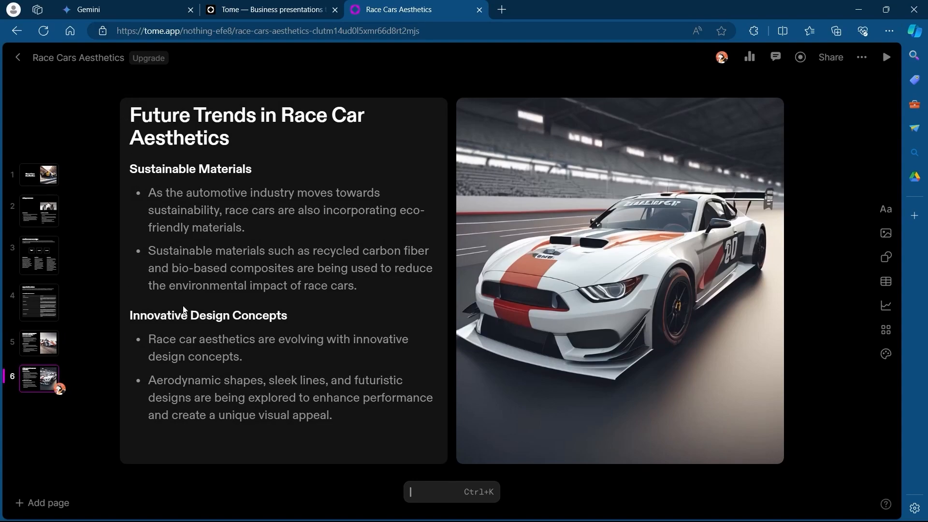
click(48, 179)
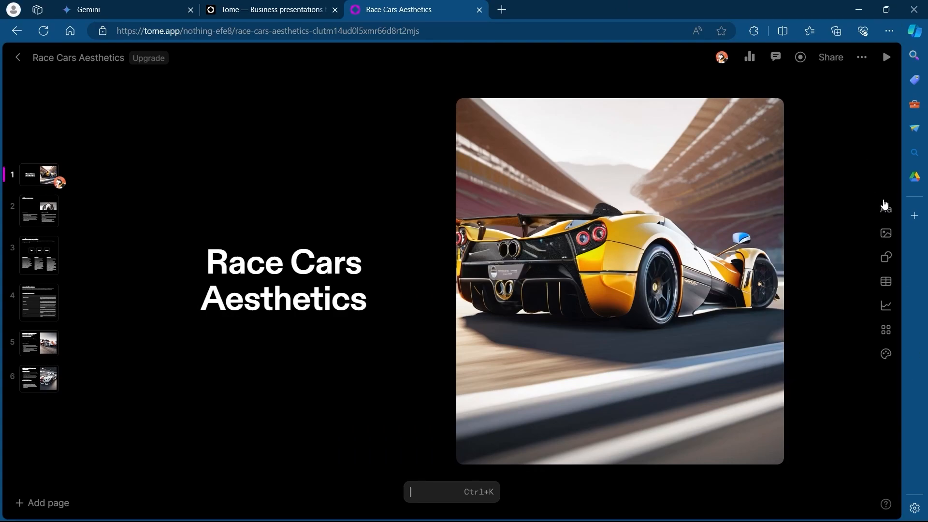
Examine the options for adding text, media, shapes, tables, charts and embedded tiles to the page
click(887, 210)
click(892, 237)
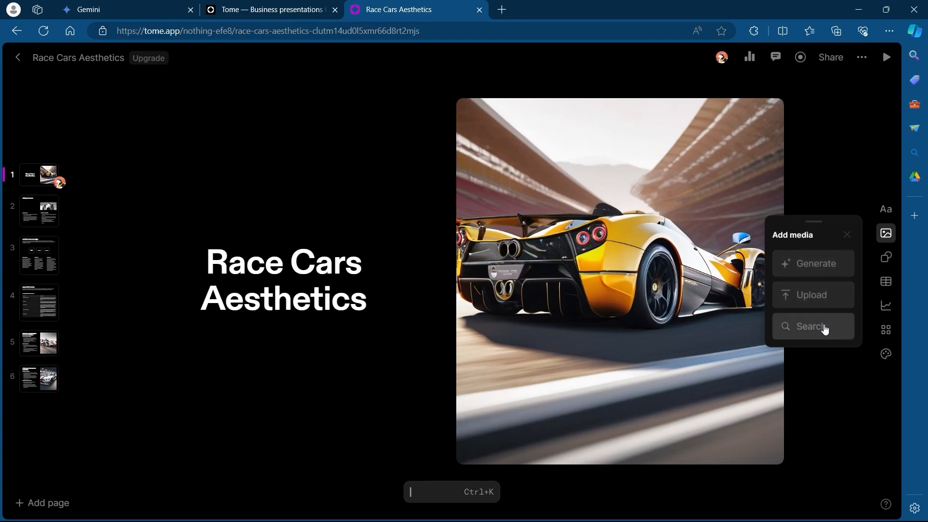
click(886, 258)
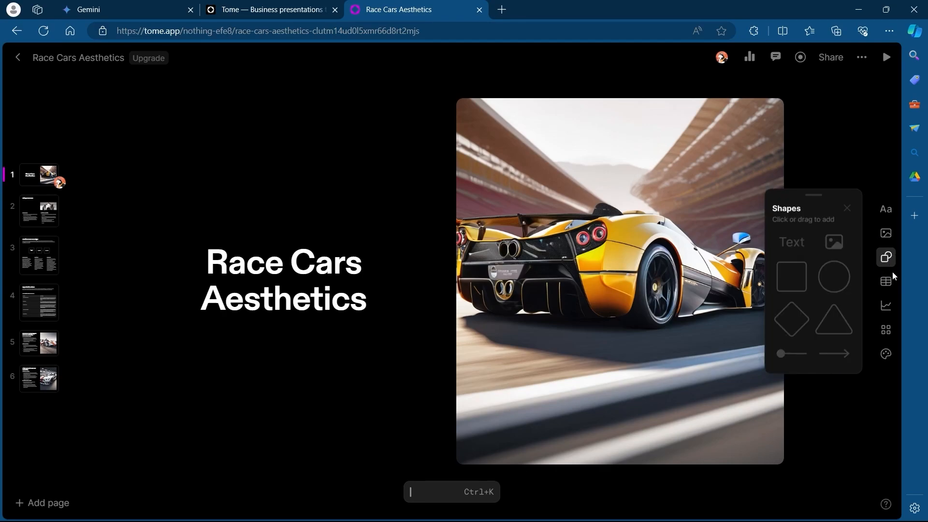
click(889, 284)
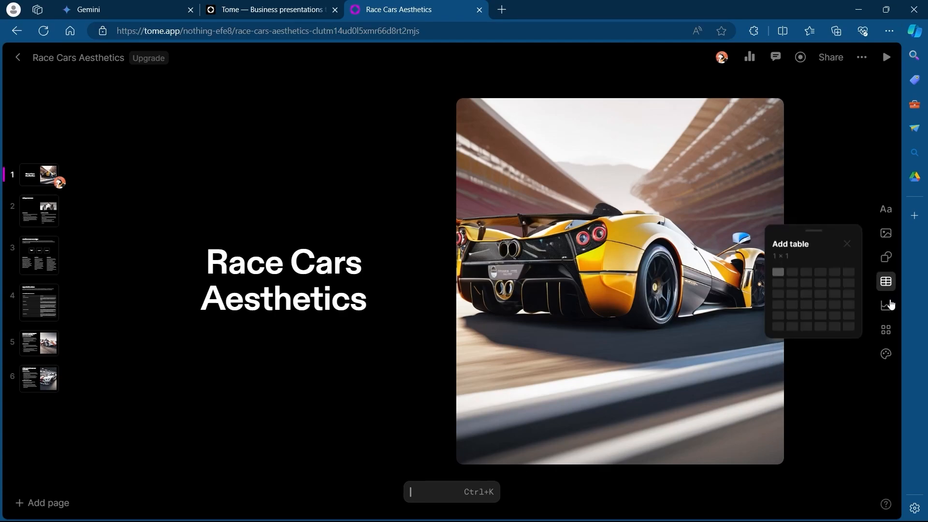
click(888, 305)
click(885, 331)
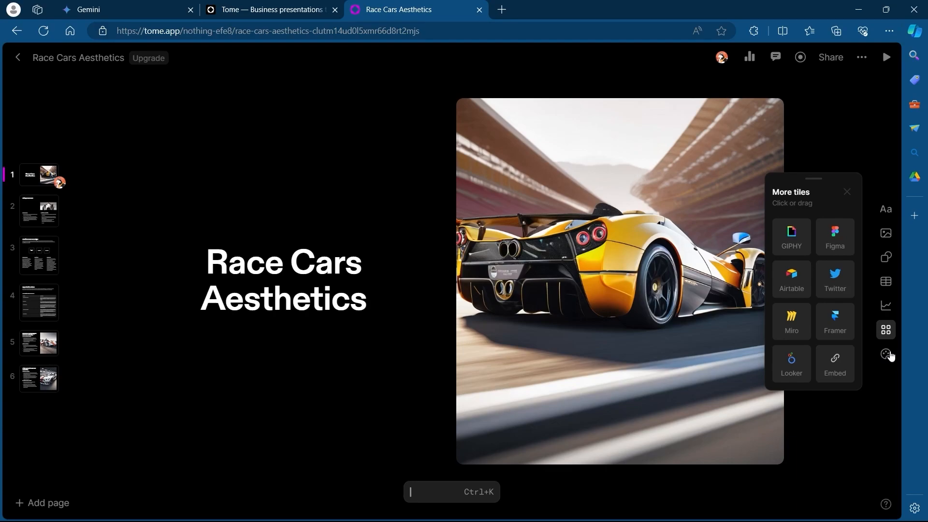
Apply the Neptune theme to the whole presentation
click(887, 356)
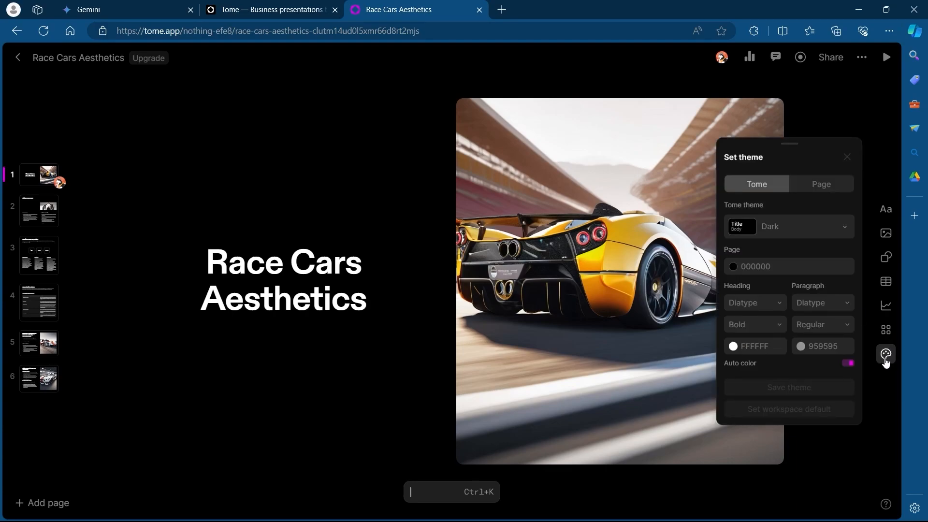
click(820, 229)
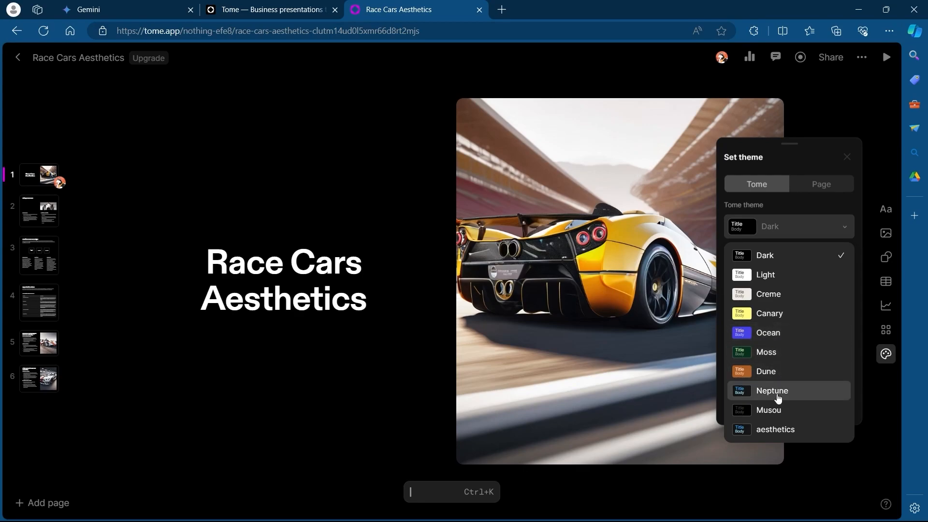
click(779, 392)
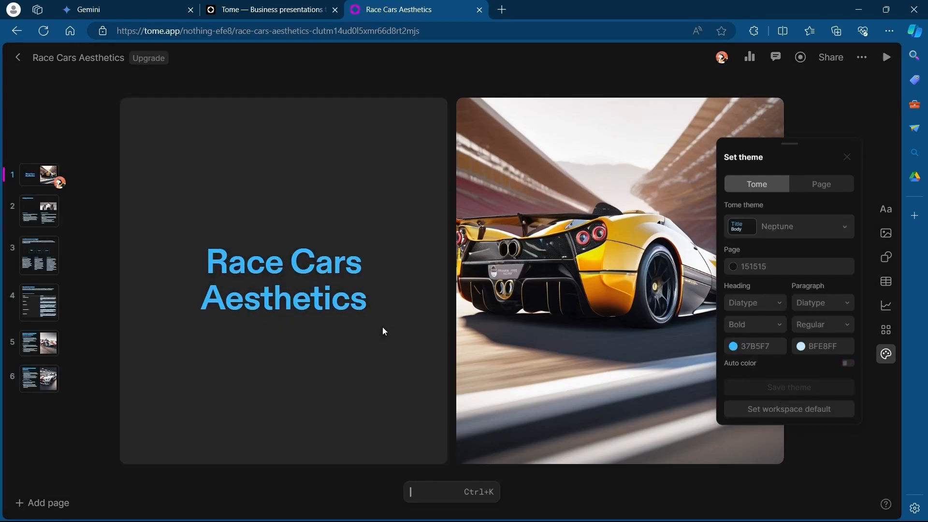
Apply the saved aesthetics theme to the whole race cars presentation
click(39, 340)
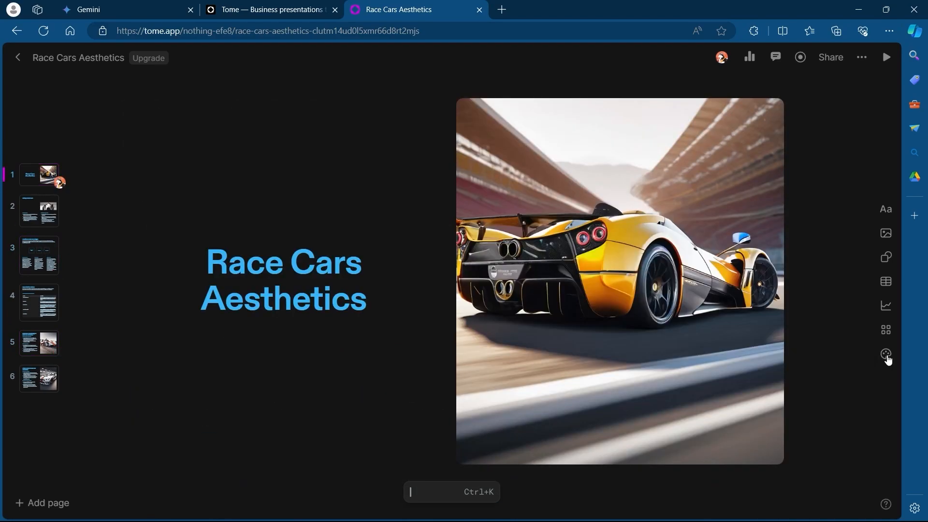
click(888, 358)
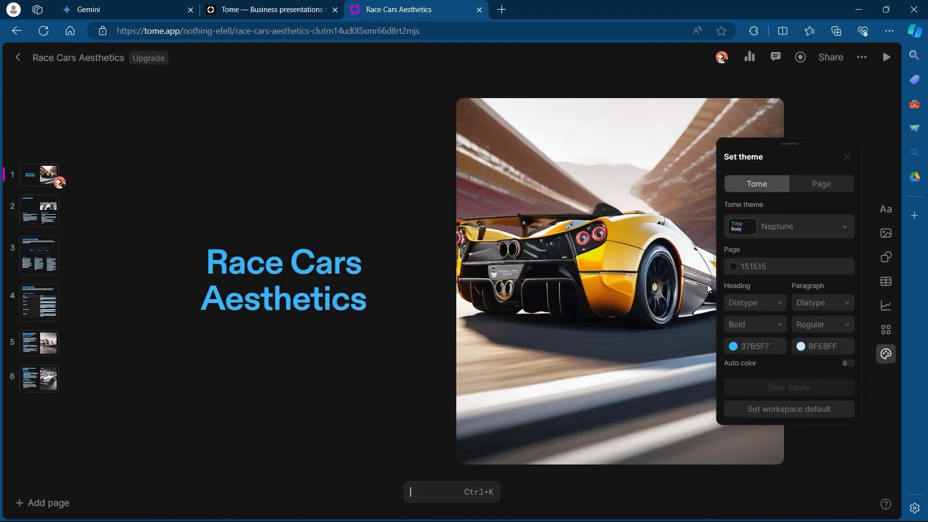
click(808, 232)
click(776, 433)
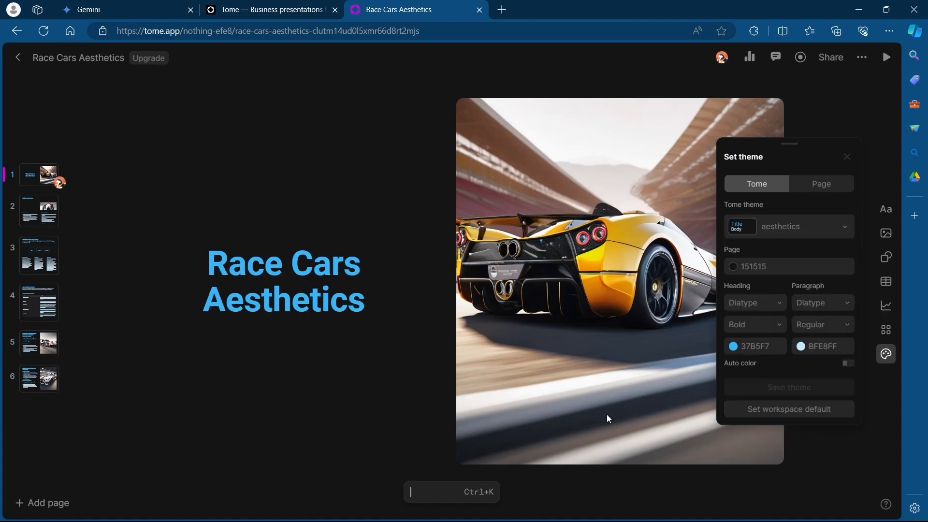
Review how pages 2 to 6 look with the newly applied theme
click(39, 211)
click(37, 250)
click(39, 302)
click(40, 344)
click(40, 378)
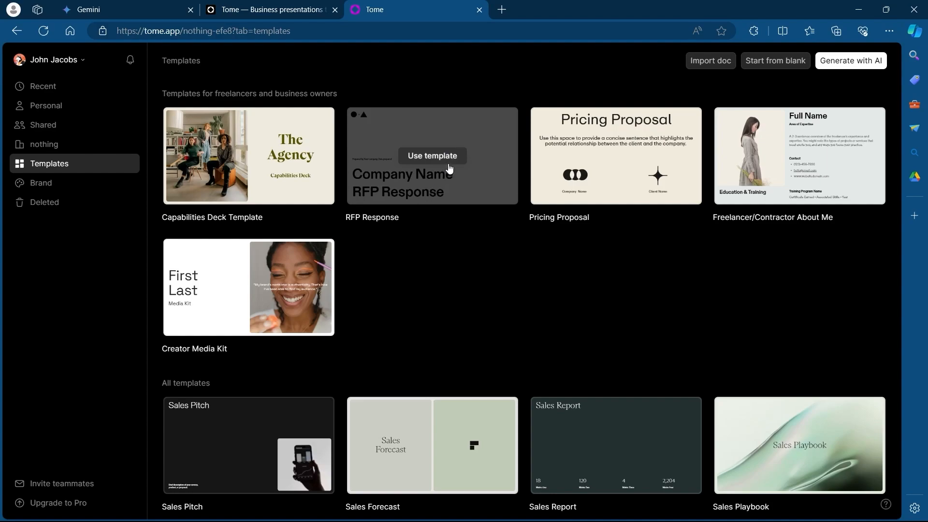
Create a presentation from the RFP Response template and look at its headline-and-photo page 3
click(426, 157)
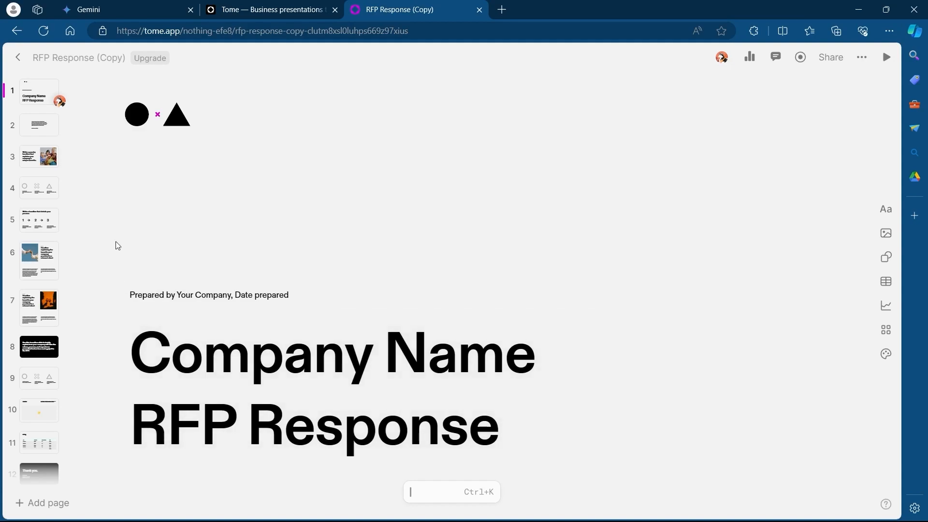
click(45, 156)
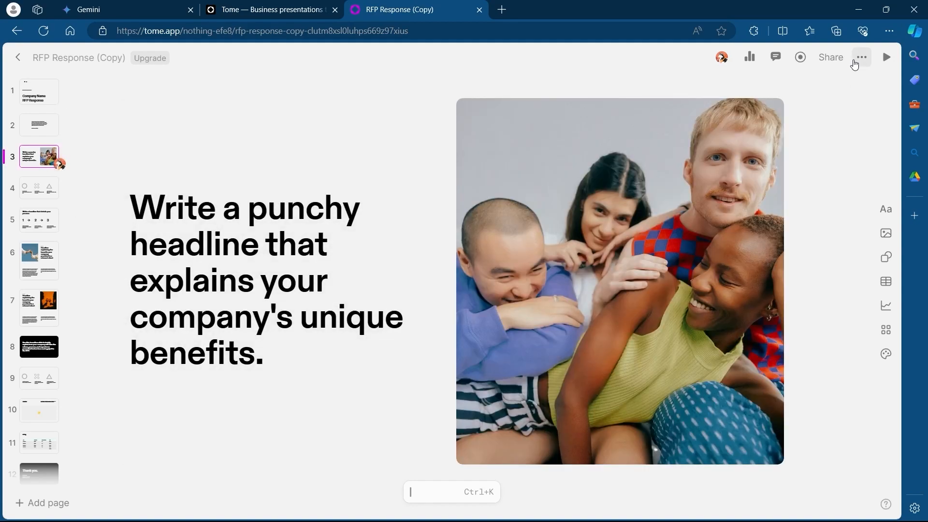
click(862, 57)
click(43, 268)
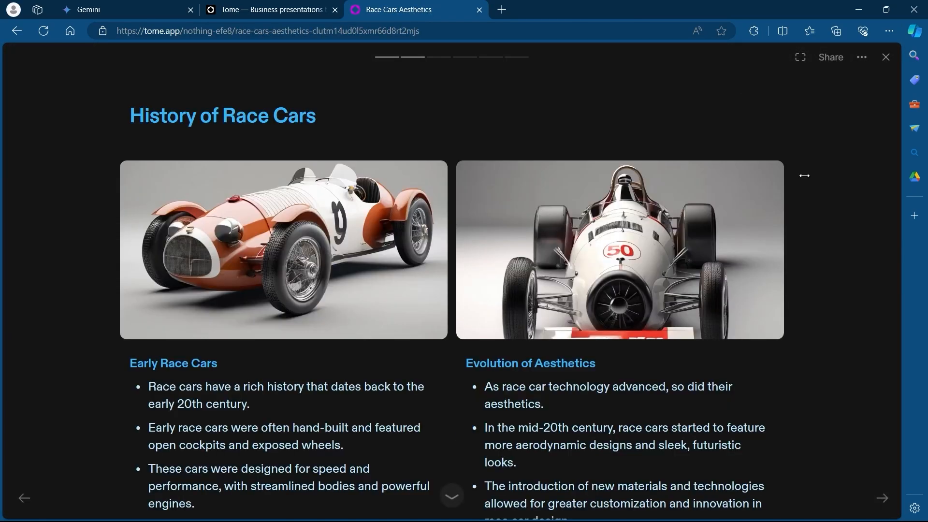
Page through the Race Cars Aesthetics presentation in playback to the last page and back to the title page
key(Right)
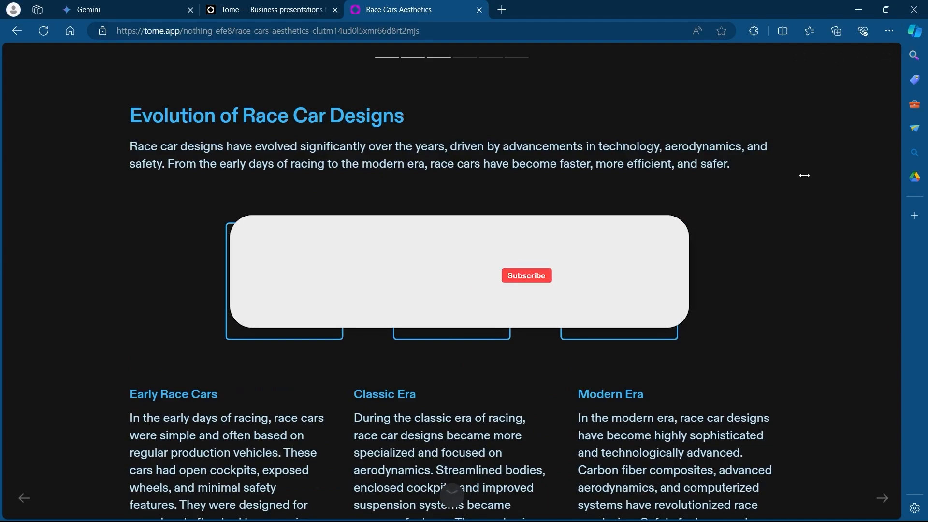
key(Right)
key(Right)
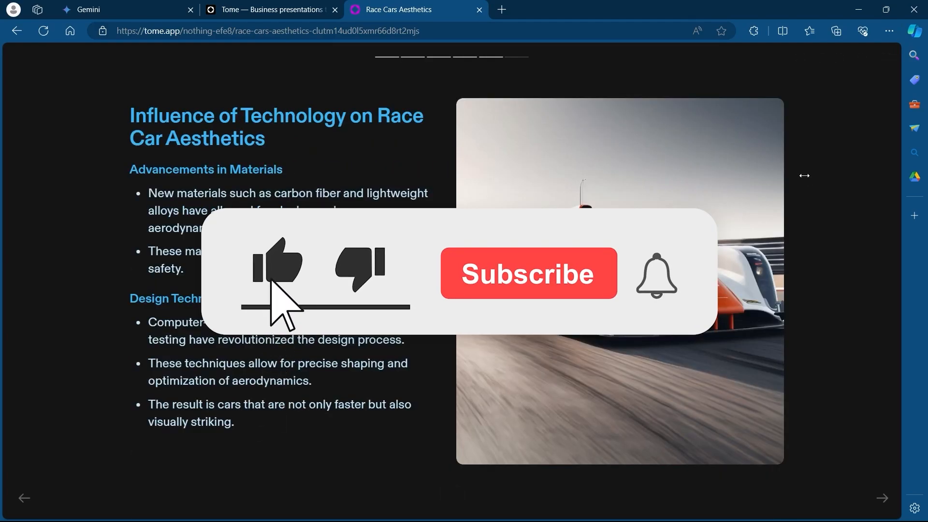
key(Right)
key(Left)
key(Left)
key(Left)
key(Left)
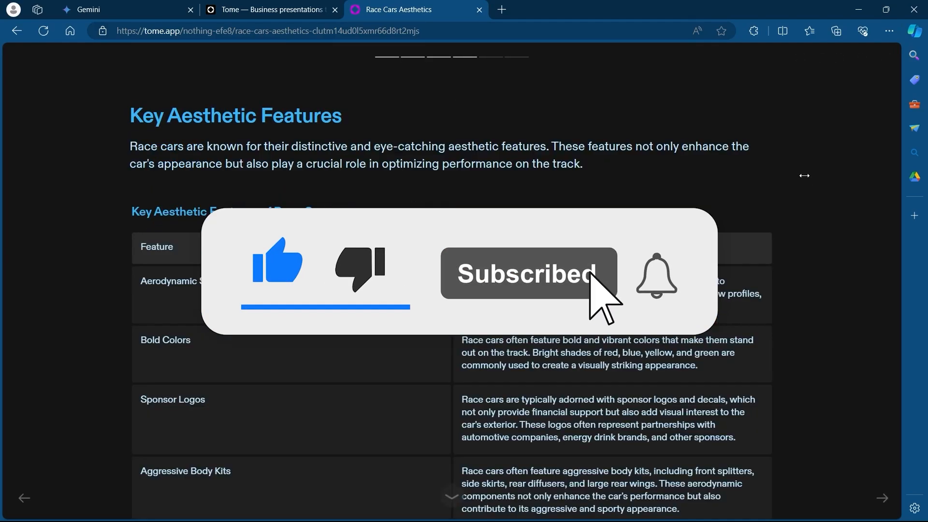
key(Left)
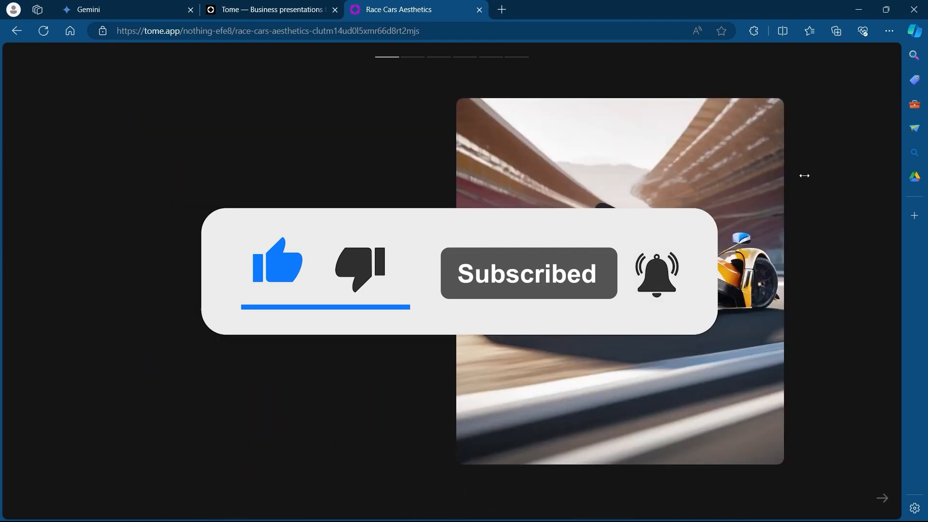